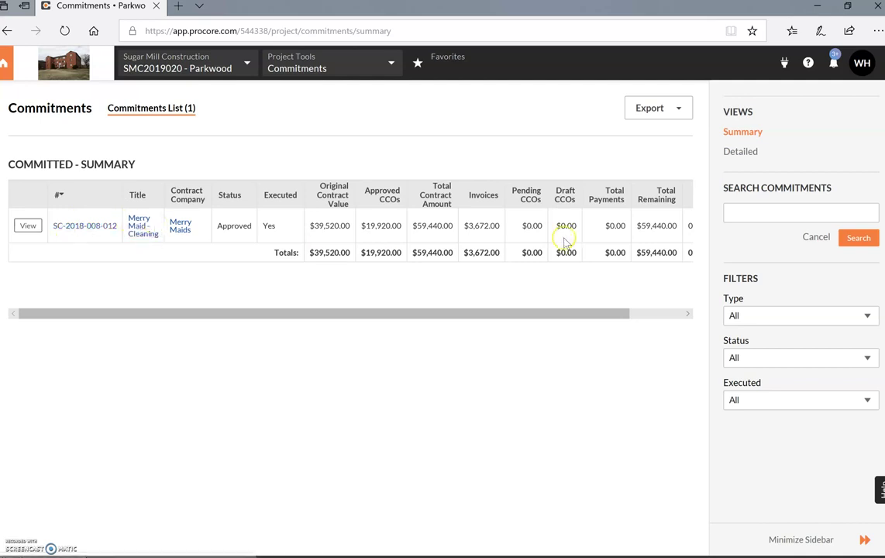
{"action": "left_click", "coordinate": [28, 224]}
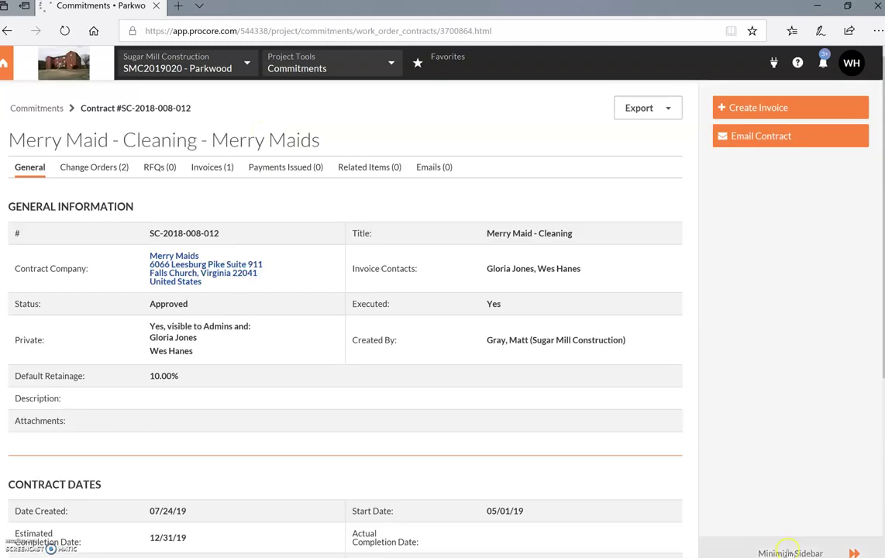
{"action": "left_click", "coordinate": [797, 549]}
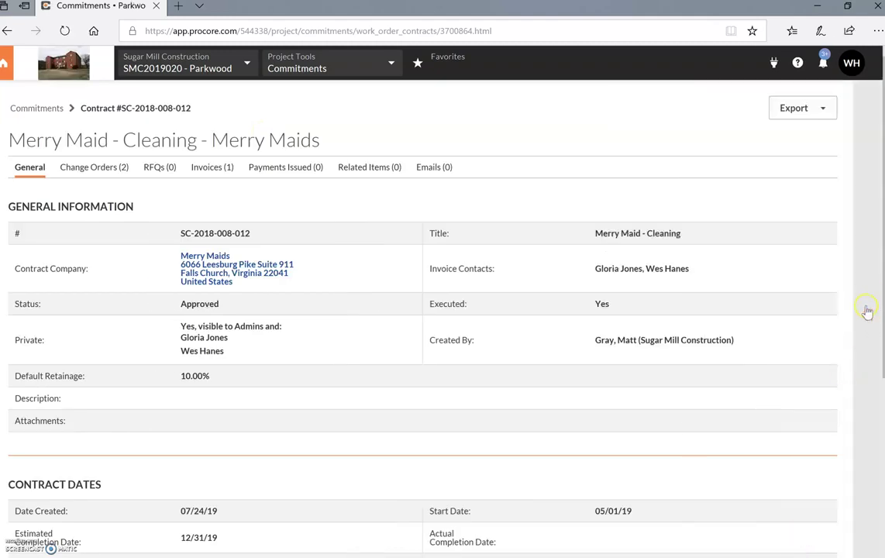
{"action": "left_click", "coordinate": [867, 313]}
{"action": "left_click", "coordinate": [777, 550]}
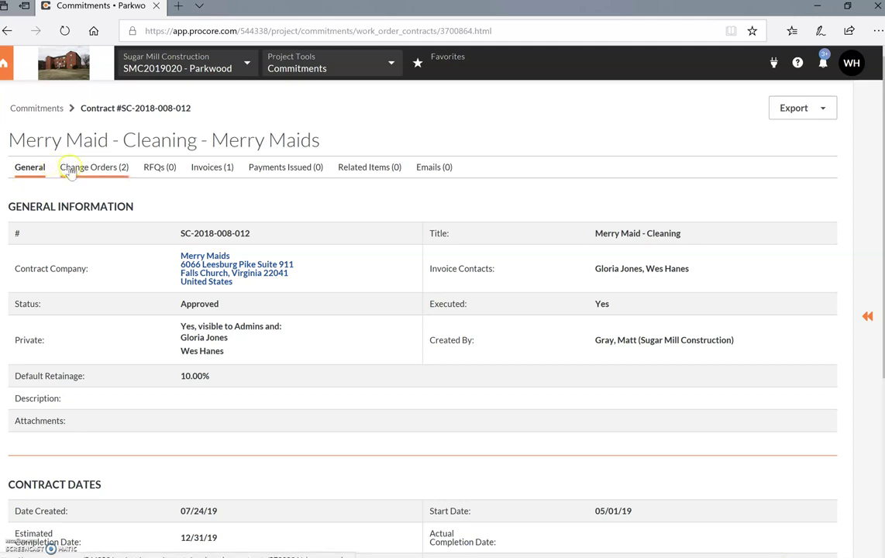
{"action": "left_click", "coordinate": [223, 169]}
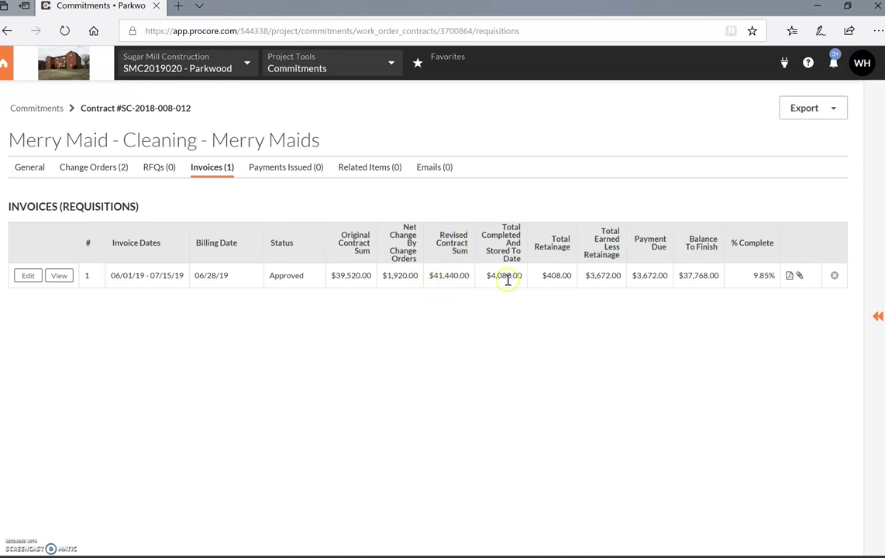
{"action": "left_click", "coordinate": [19, 165]}
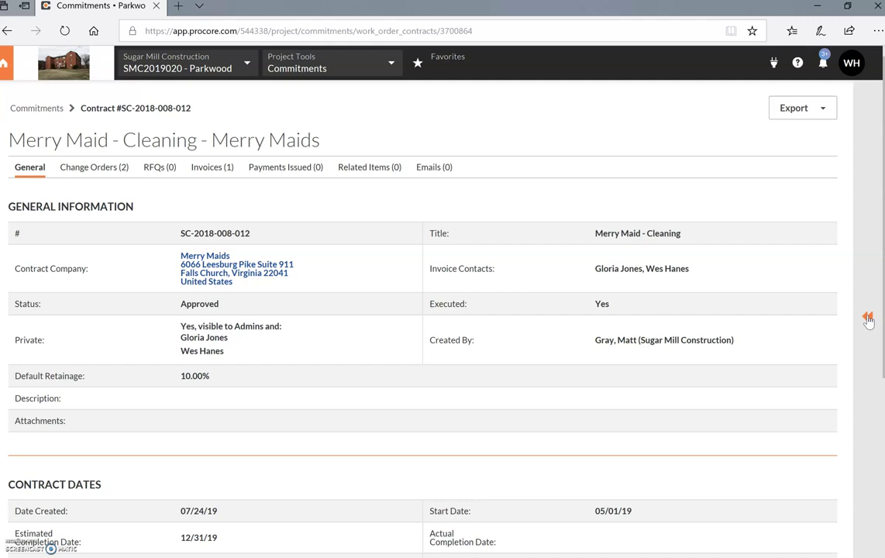
Step: Create a new subcontract invoice with billing date 07/25/2019 and invoice number 2
{"action": "left_click", "coordinate": [868, 320]}
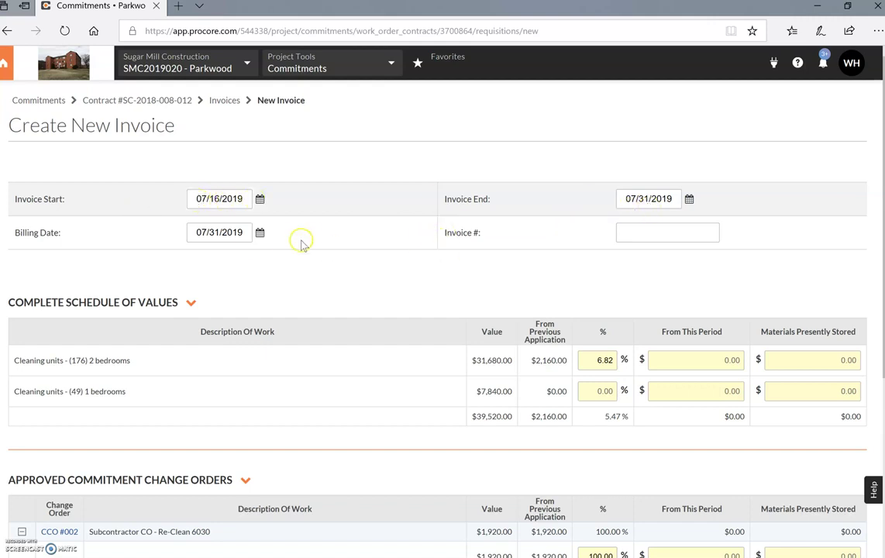
{"action": "left_click", "coordinate": [259, 234]}
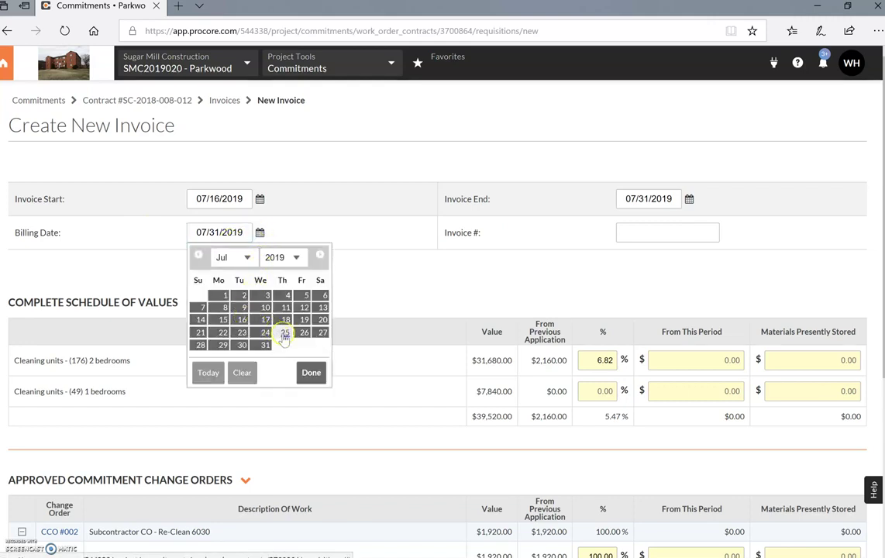
{"action": "left_click", "coordinate": [285, 332]}
{"action": "left_click", "coordinate": [630, 234]}
{"action": "type", "text": "2"}
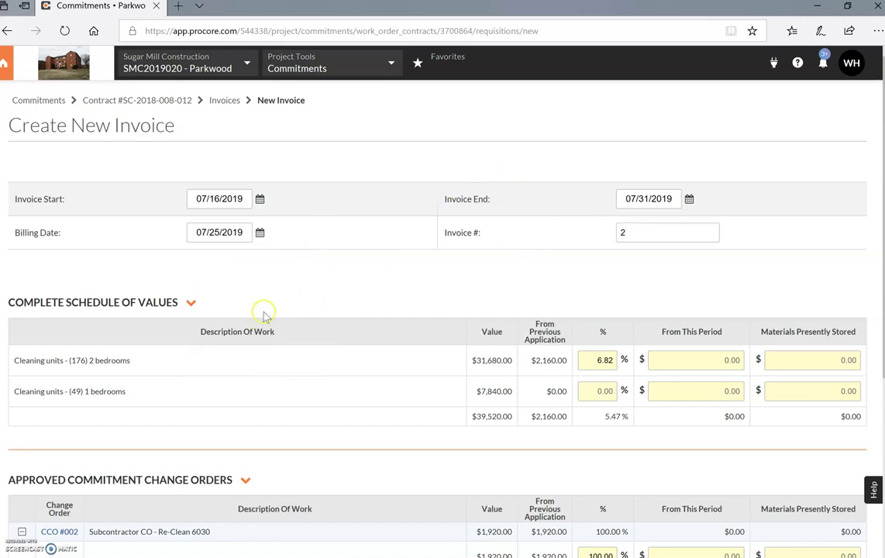
Step: Scroll to the schedule of values and select the 2-bedroom line's 6.82% field
{"action": "scroll", "coordinate": [217, 307], "scroll_direction": "down", "scroll_amount": 3}
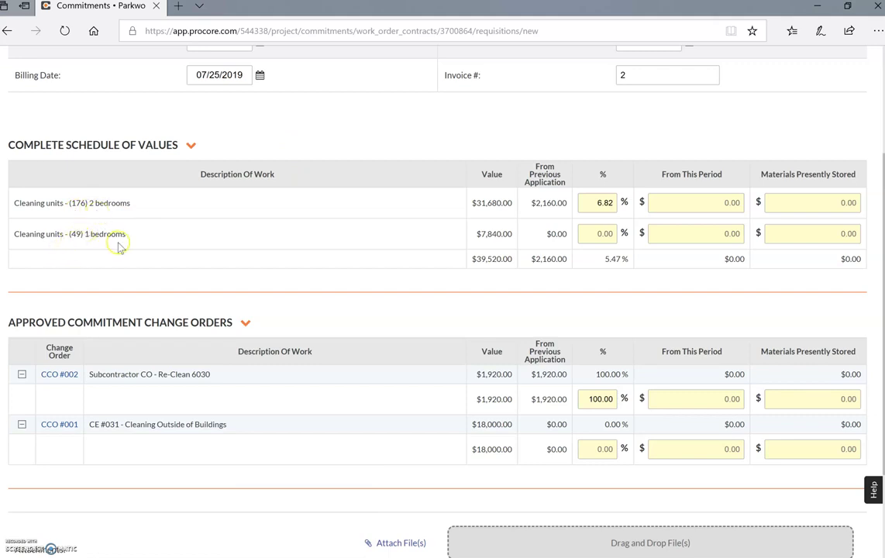
{"action": "left_click", "coordinate": [590, 204]}
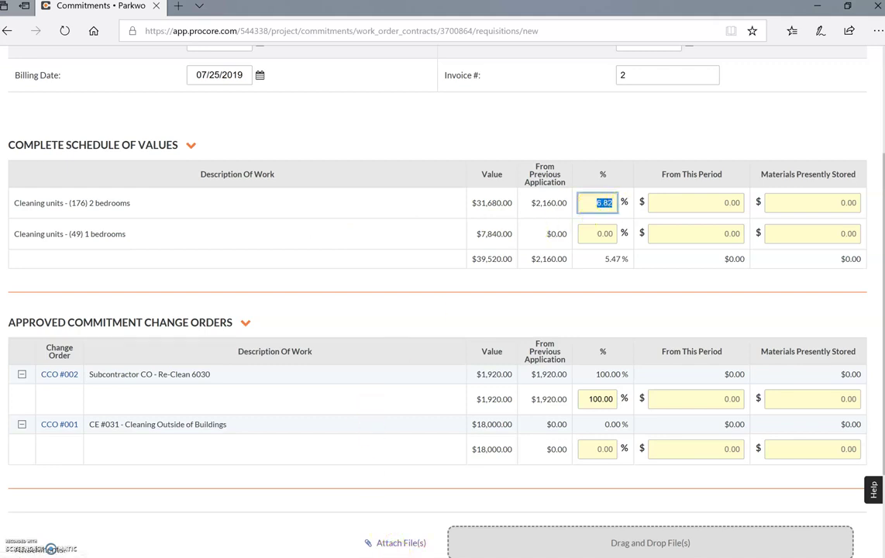
Step: Calculate 36 ÷ 176 (≈0.2045) in Windows Calculator, then minimize it
{"action": "left_click", "coordinate": [306, 555]}
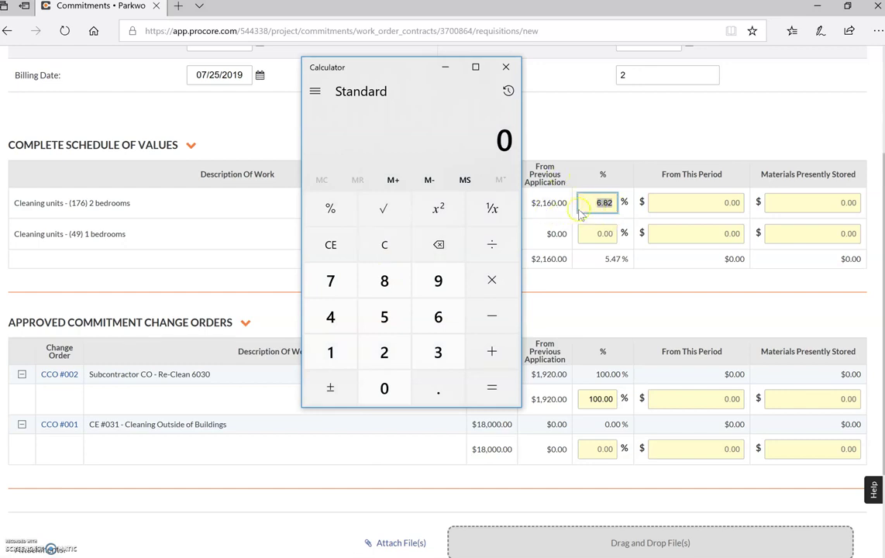
{"action": "left_click", "coordinate": [382, 246]}
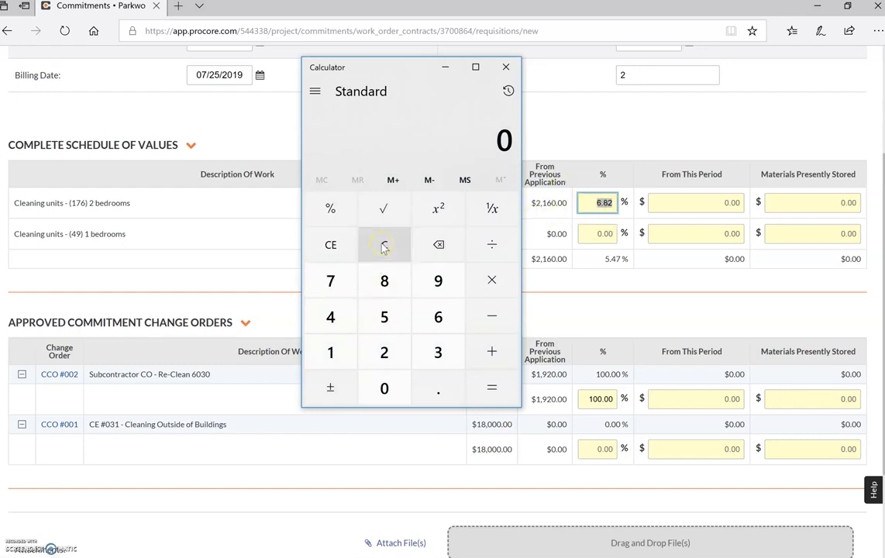
{"action": "type", "text": "36"}
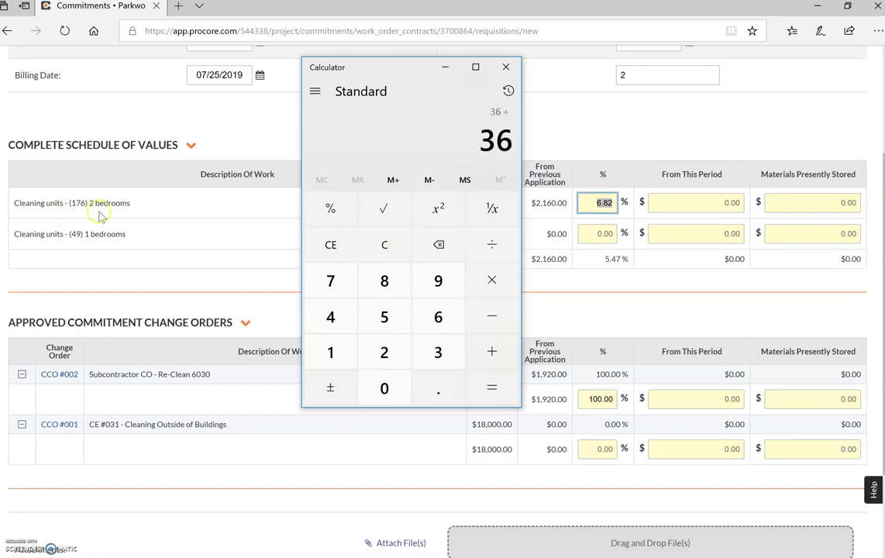
{"action": "type", "text": "176"}
{"action": "key", "text": "Return"}
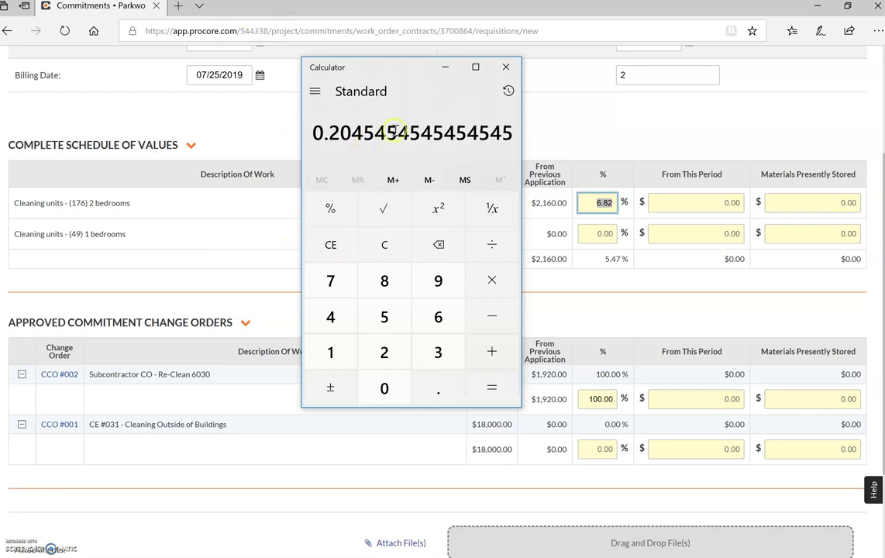
{"action": "left_click", "coordinate": [447, 69]}
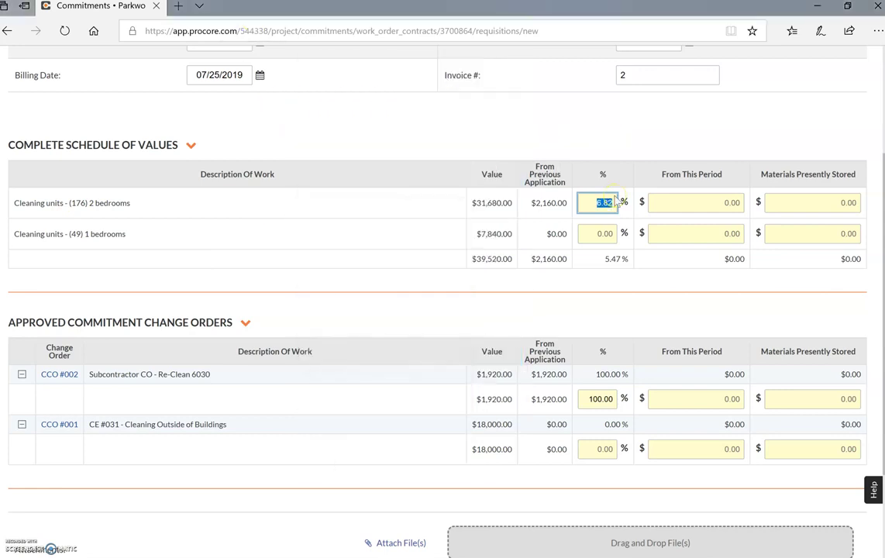
Step: Bill the 2-bedroom line at 20.45%, then set its From This Period amount to 5000
{"action": "type", "text": "20.45"}
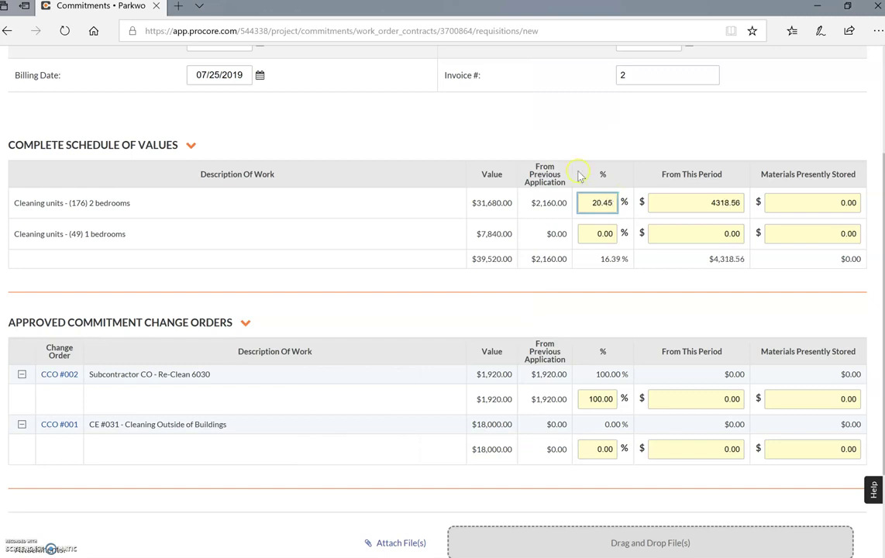
{"action": "left_click", "coordinate": [577, 175]}
{"action": "left_click_drag", "start_coordinate": [711, 204], "coordinate": [722, 205]}
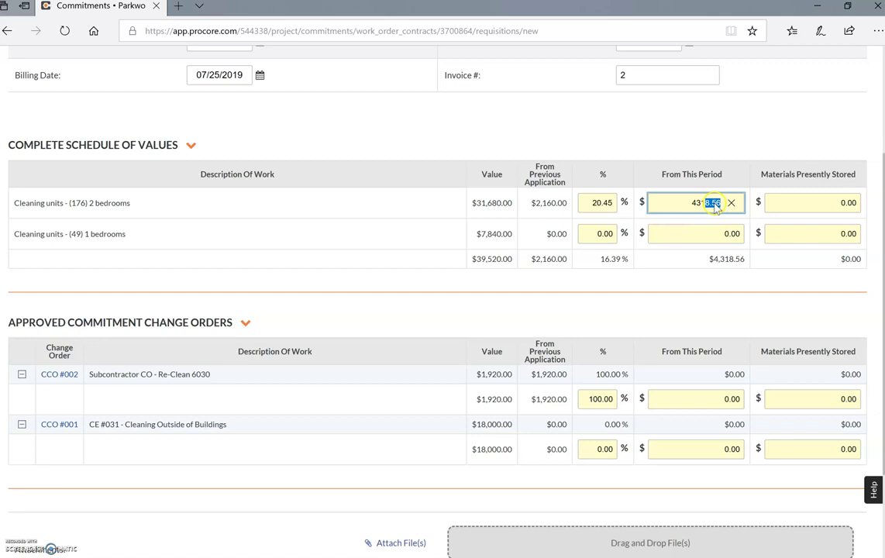
{"action": "left_click", "coordinate": [718, 202]}
{"action": "left_click_drag", "start_coordinate": [721, 203], "coordinate": [641, 205]}
{"action": "type", "text": "50000"}
{"action": "key", "text": "BackSpace"}
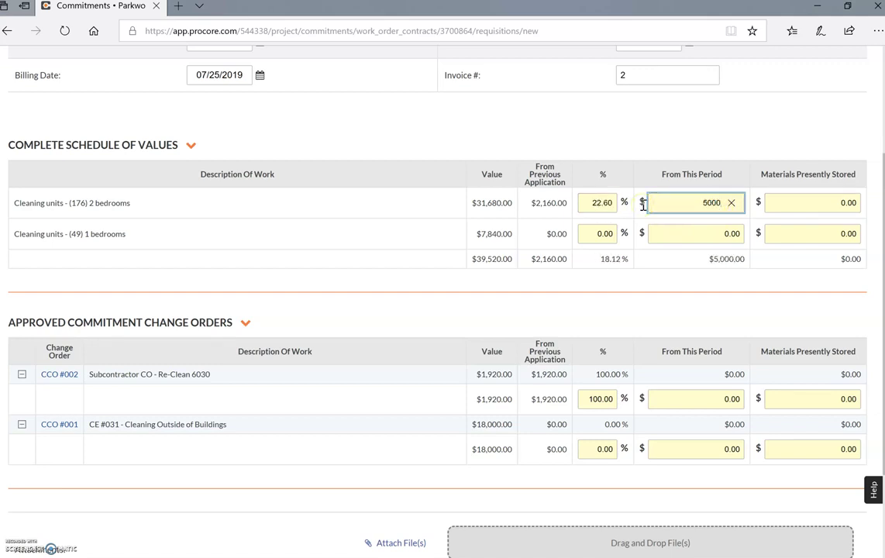
{"action": "left_click", "coordinate": [629, 121]}
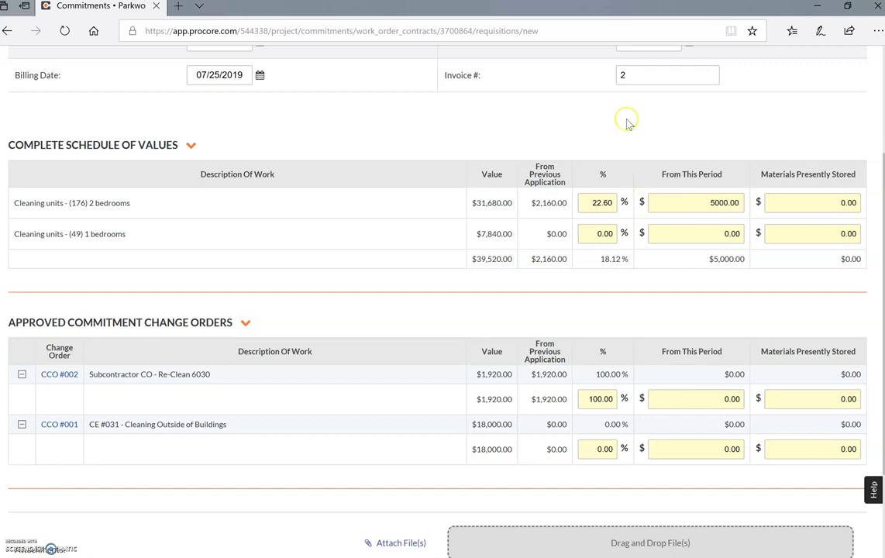
Step: Set the 1-bedroom line's From This Period amount to $900
{"action": "left_click", "coordinate": [604, 232]}
{"action": "type", "text": "10"}
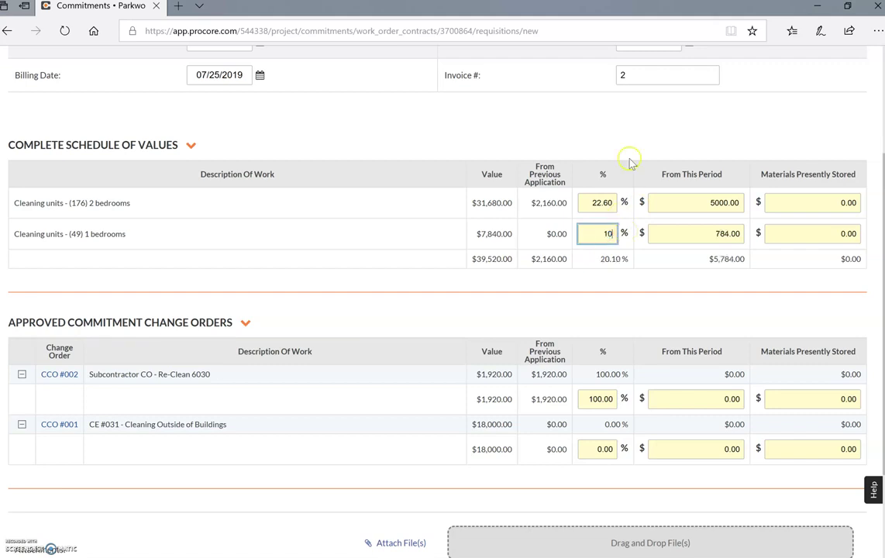
{"action": "left_click", "coordinate": [719, 295]}
{"action": "left_click_drag", "start_coordinate": [713, 233], "coordinate": [745, 235]}
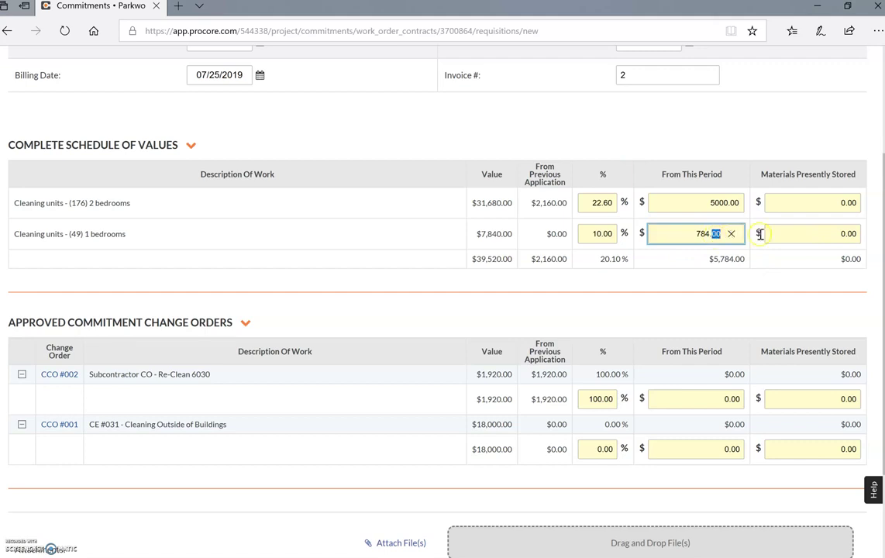
{"action": "left_click", "coordinate": [731, 233]}
{"action": "type", "text": "800"}
{"action": "left_click", "coordinate": [731, 234]}
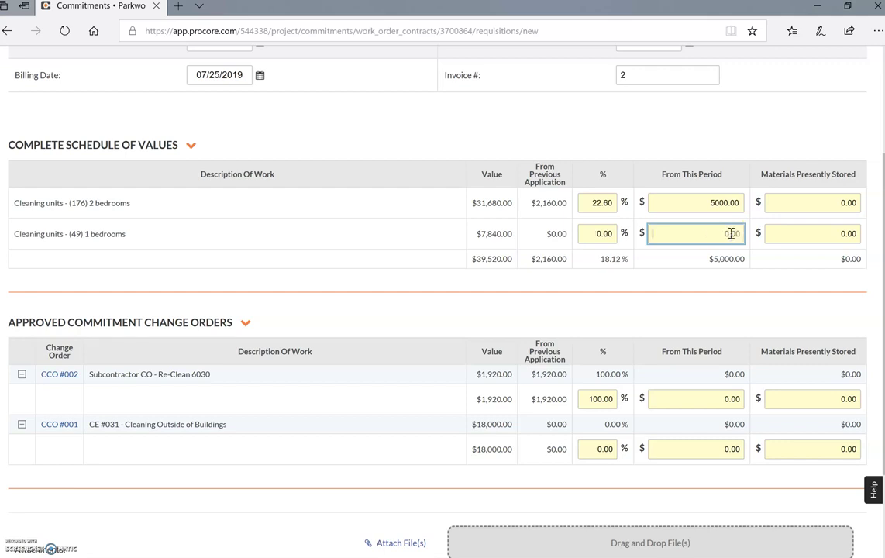
{"action": "type", "text": "900"}
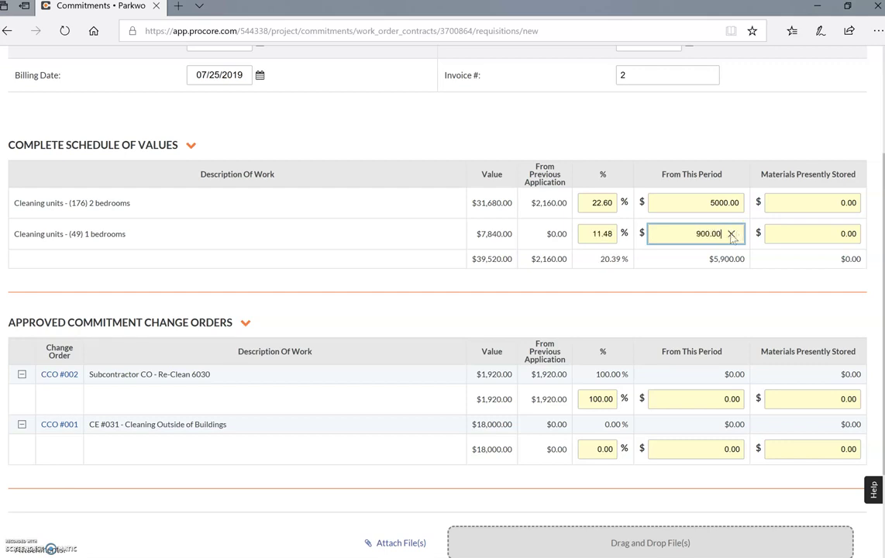
{"action": "left_click", "coordinate": [645, 163]}
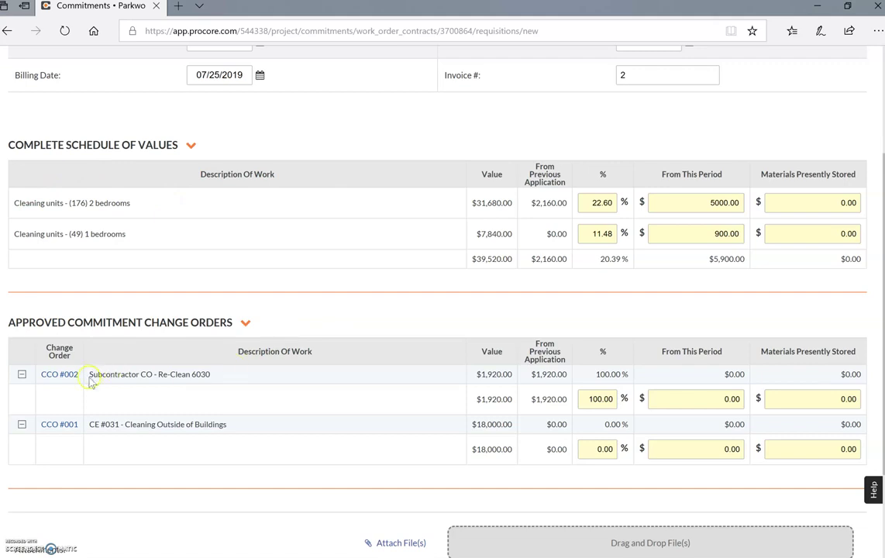
{"action": "left_click_drag", "start_coordinate": [90, 373], "coordinate": [216, 373]}
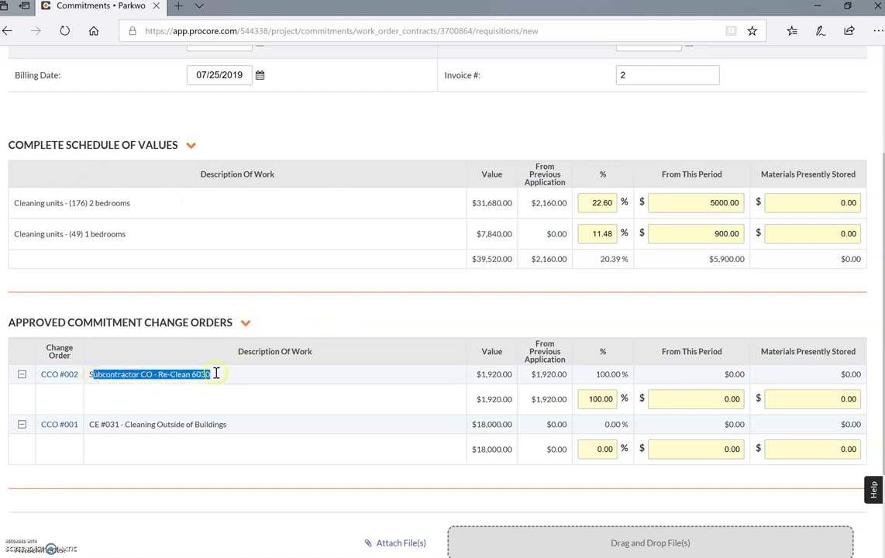
{"action": "left_click", "coordinate": [353, 313]}
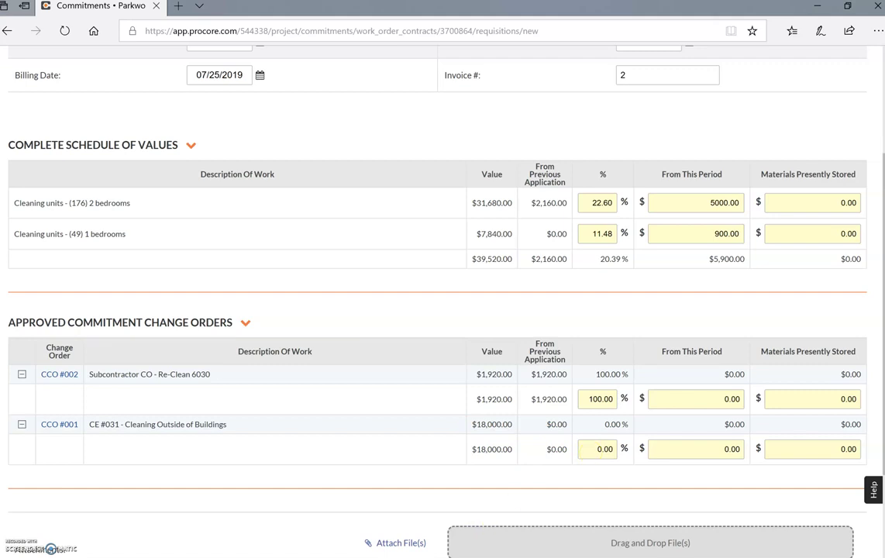
Step: Calculate 2 ÷ 18 in Windows Calculator, then minimize it
{"action": "key", "text": "alt+Tab"}
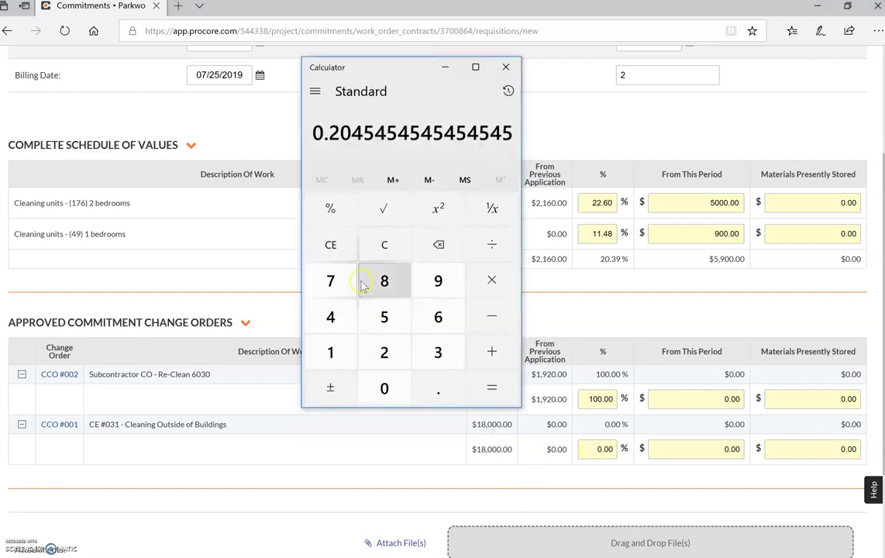
{"action": "left_click", "coordinate": [385, 245]}
{"action": "type", "text": "2/188"}
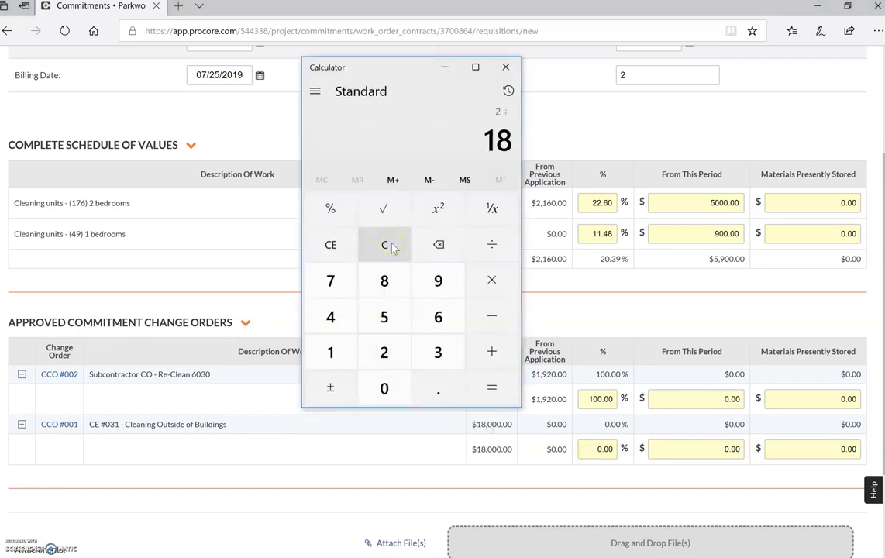
{"action": "key", "text": "BackSpace"}
{"action": "key", "text": "Return"}
{"action": "left_click", "coordinate": [385, 245]}
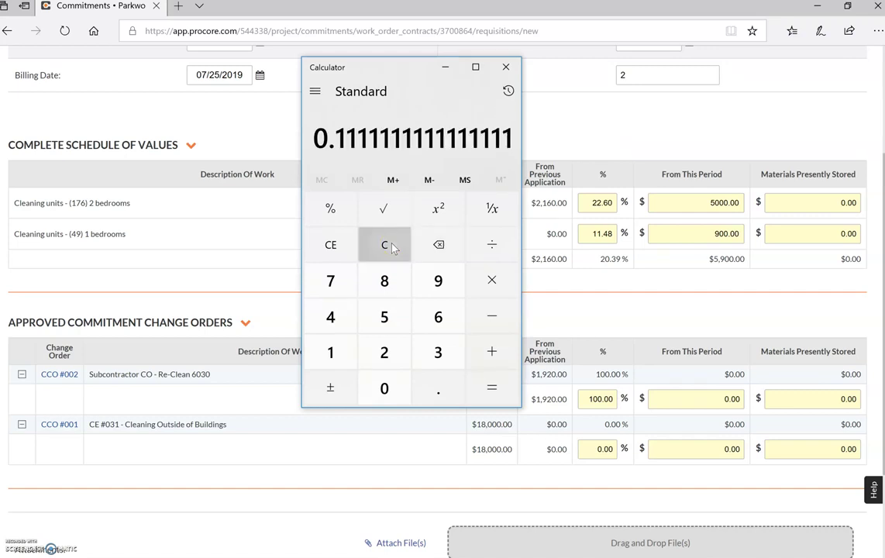
{"action": "left_click", "coordinate": [446, 68]}
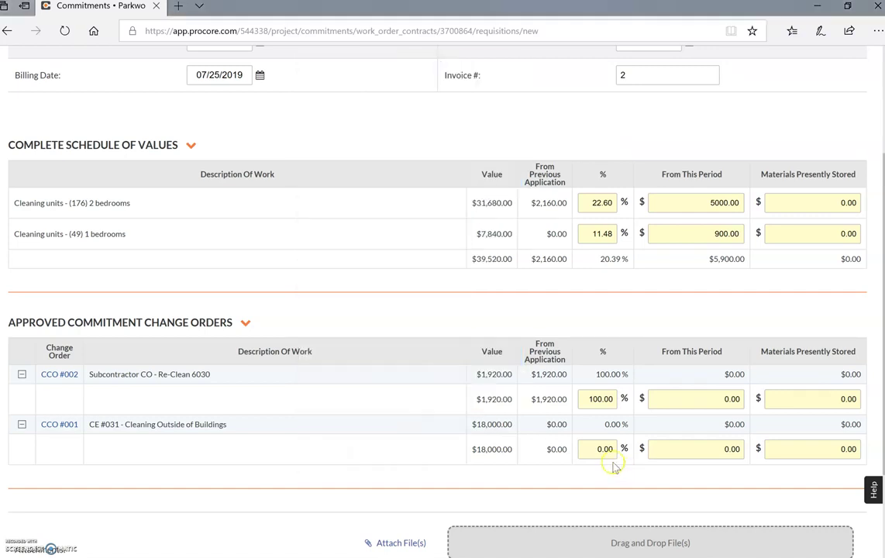
Step: Bill CCO #001 at 11.11% and submit invoice #2 for review
{"action": "left_click_drag", "start_coordinate": [597, 450], "coordinate": [622, 452]}
{"action": "type", "text": "11.11"}
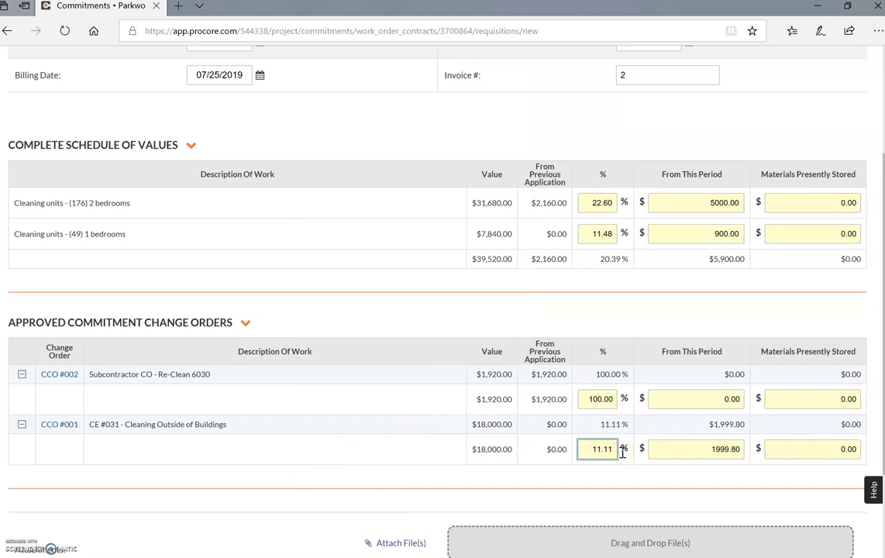
{"action": "left_click", "coordinate": [402, 309]}
{"action": "scroll", "coordinate": [570, 359], "scroll_direction": "down", "scroll_amount": 2}
{"action": "left_click", "coordinate": [398, 408]}
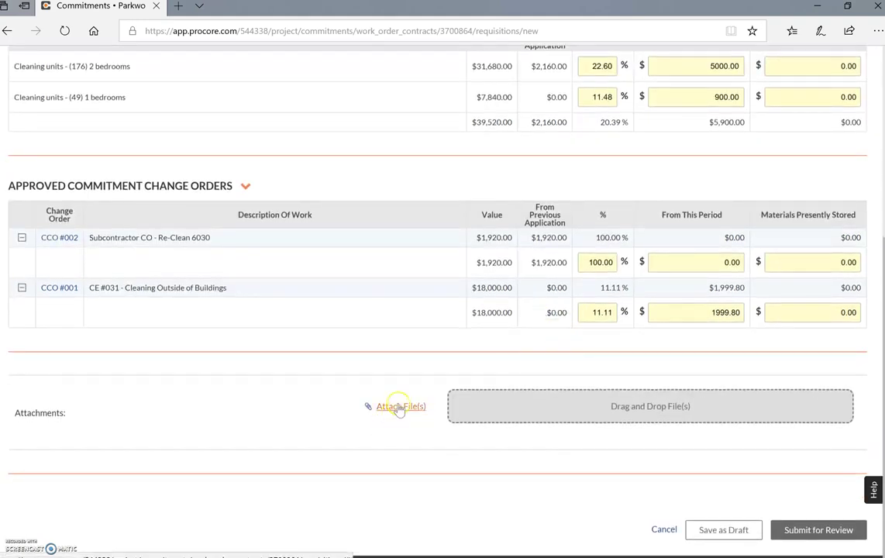
{"action": "left_click", "coordinate": [824, 530]}
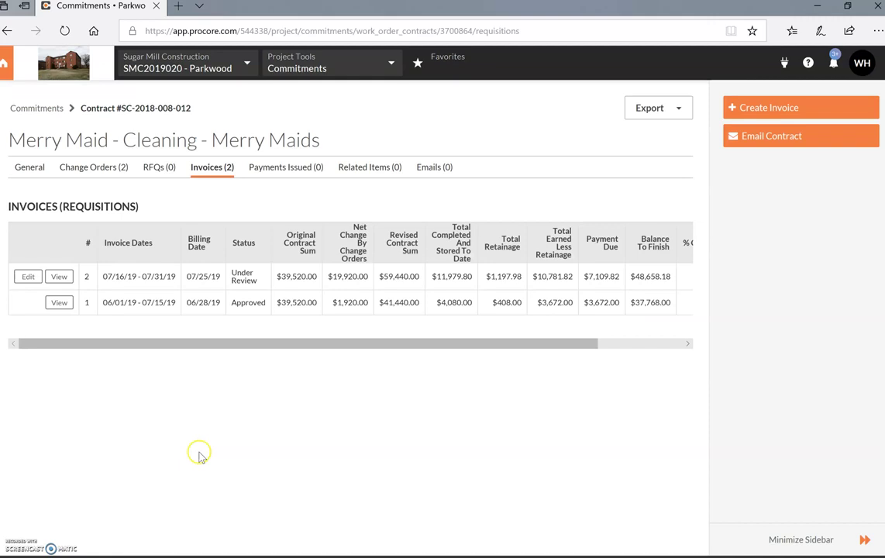
Step: Collapse the sidebar so the invoices table spans the full width
{"action": "left_click", "coordinate": [806, 542]}
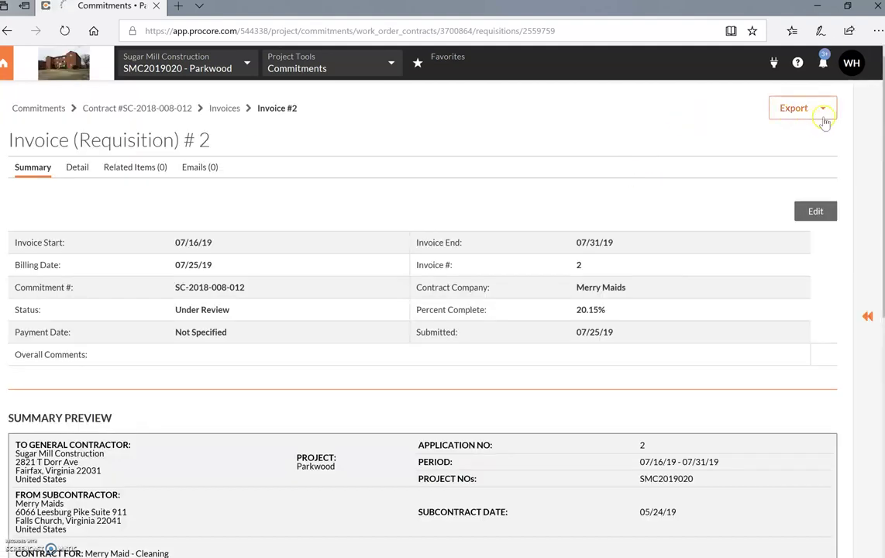
Step: Export invoice #2 as a PDF payment application, review it, and close the PDF tab
{"action": "left_click", "coordinate": [802, 111]}
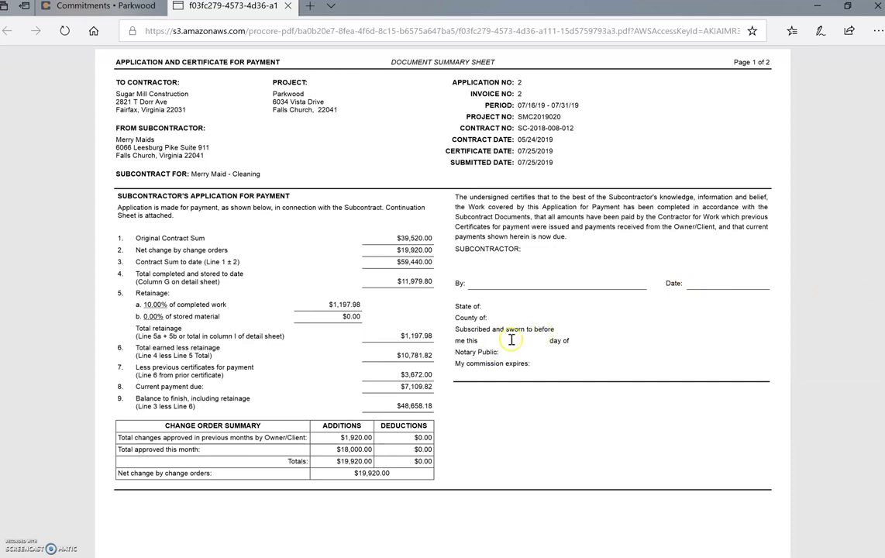
{"action": "left_click", "coordinate": [287, 6]}
{"action": "scroll", "coordinate": [517, 299], "scroll_direction": "down", "scroll_amount": 6}
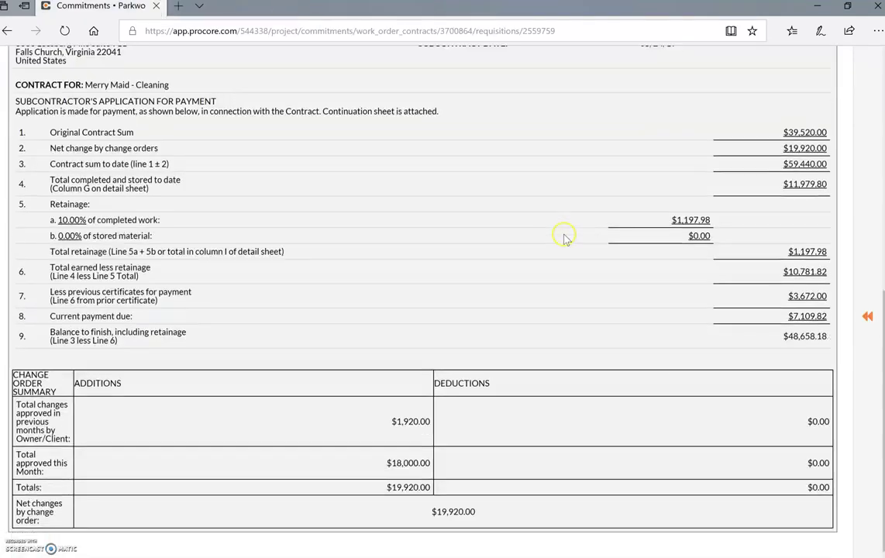
{"action": "scroll", "coordinate": [563, 237], "scroll_direction": "up", "scroll_amount": 5}
Step: Edit invoice #2 and place the restored browser window on the right of the desktop
{"action": "left_click", "coordinate": [817, 133]}
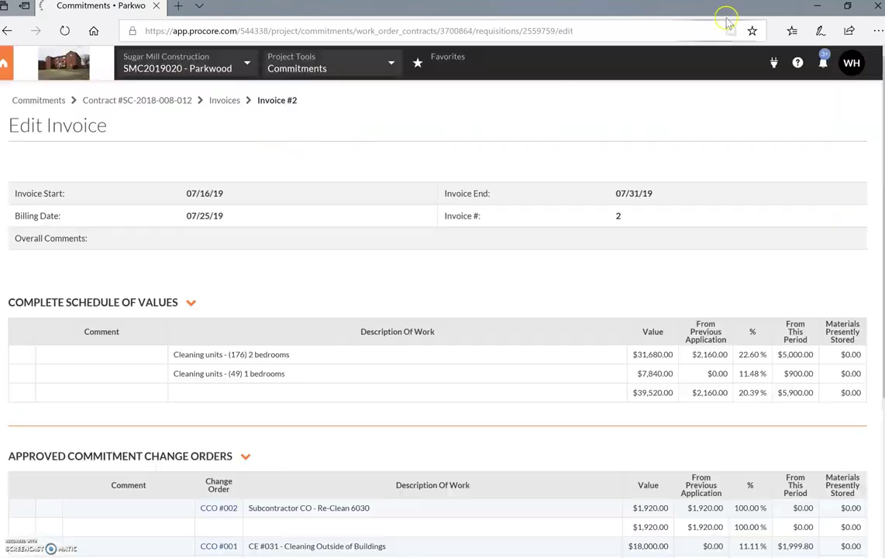
{"action": "scroll", "coordinate": [528, 381], "scroll_direction": "down", "scroll_amount": 3}
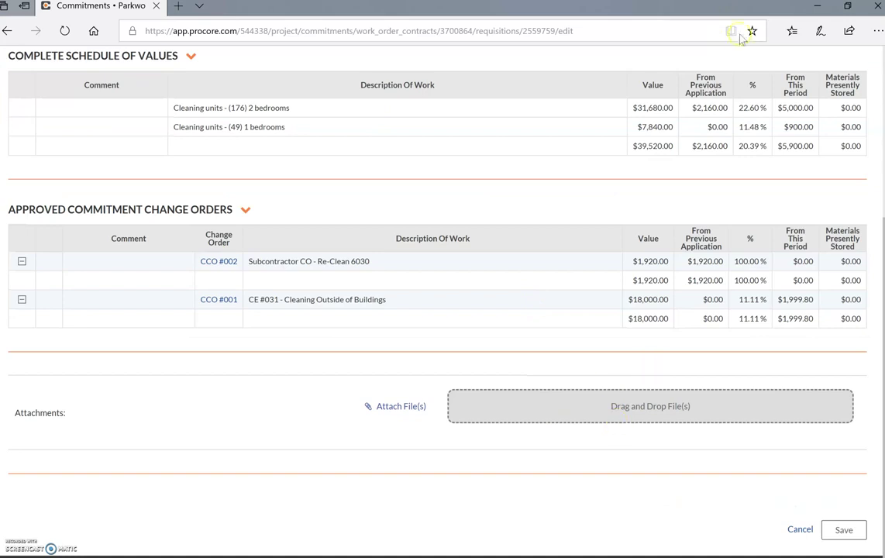
{"action": "left_click", "coordinate": [847, 6]}
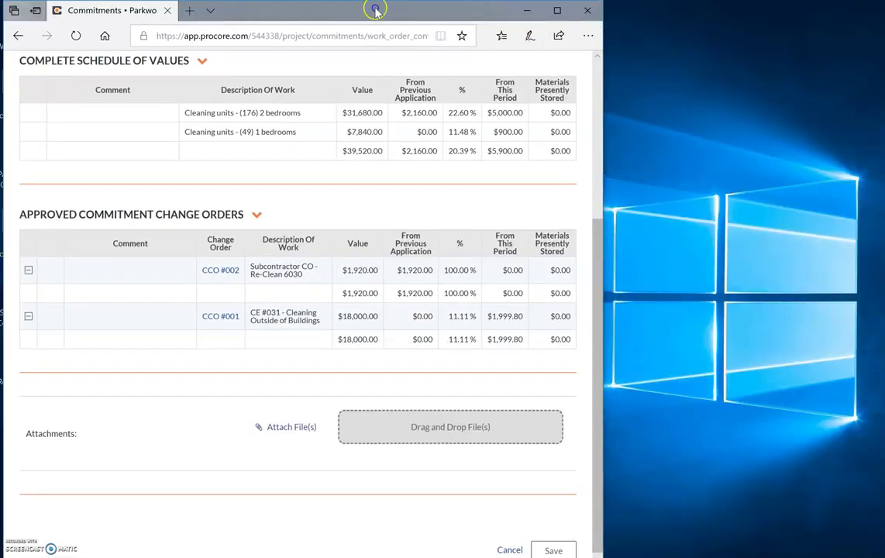
{"action": "left_click_drag", "start_coordinate": [375, 10], "coordinate": [637, 8]}
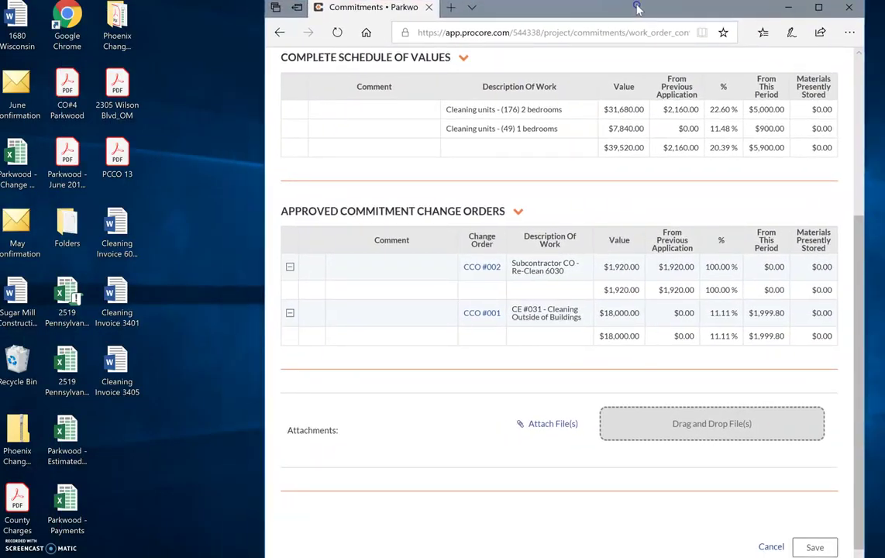
Step: Drag the PCCO 13 PDF into the attachments, then remove it again
{"action": "left_click", "coordinate": [124, 150]}
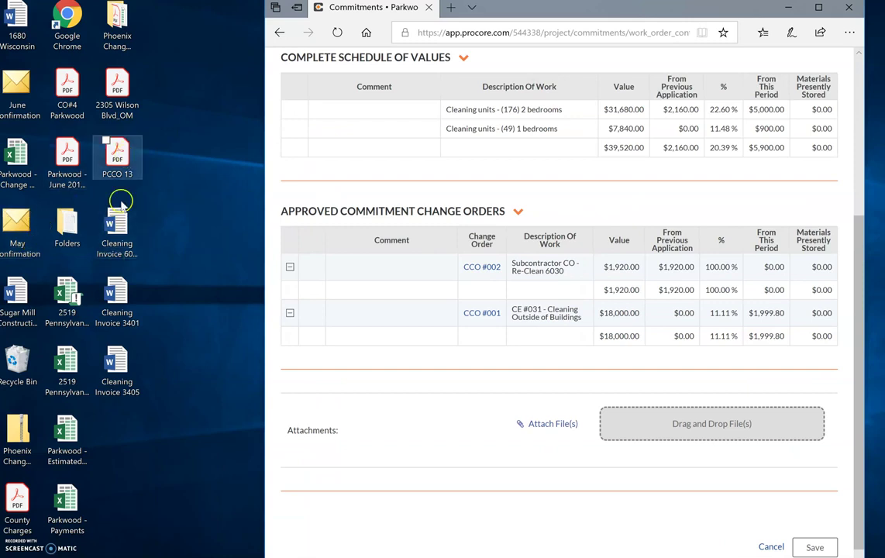
{"action": "left_click_drag", "start_coordinate": [116, 151], "coordinate": [695, 443]}
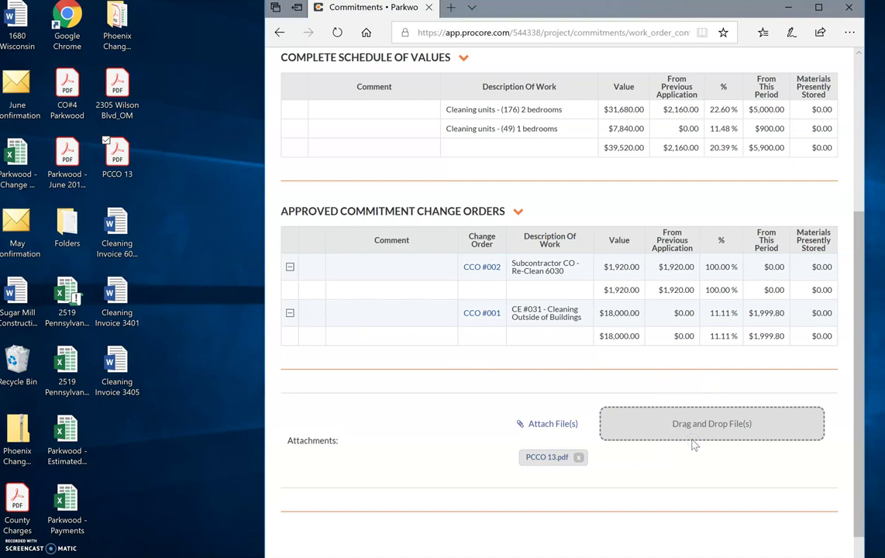
{"action": "left_click", "coordinate": [578, 457]}
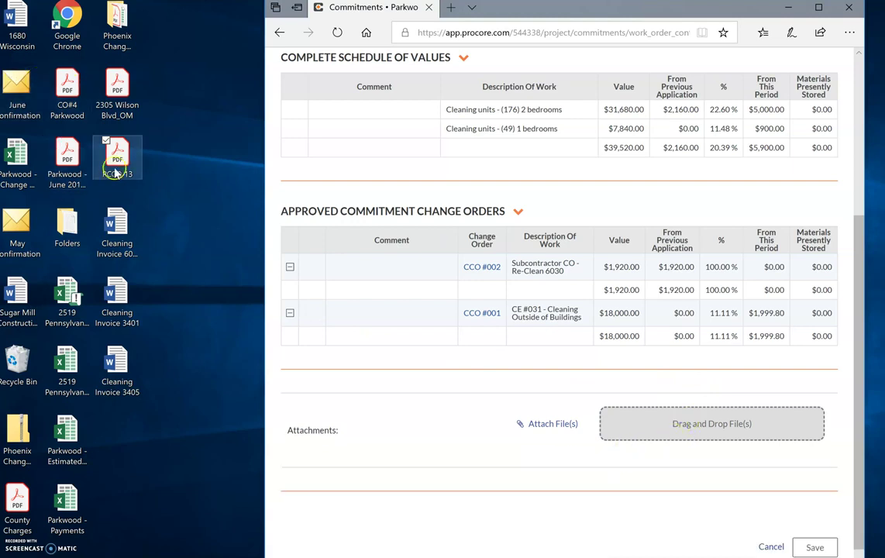
{"action": "left_click", "coordinate": [117, 155]}
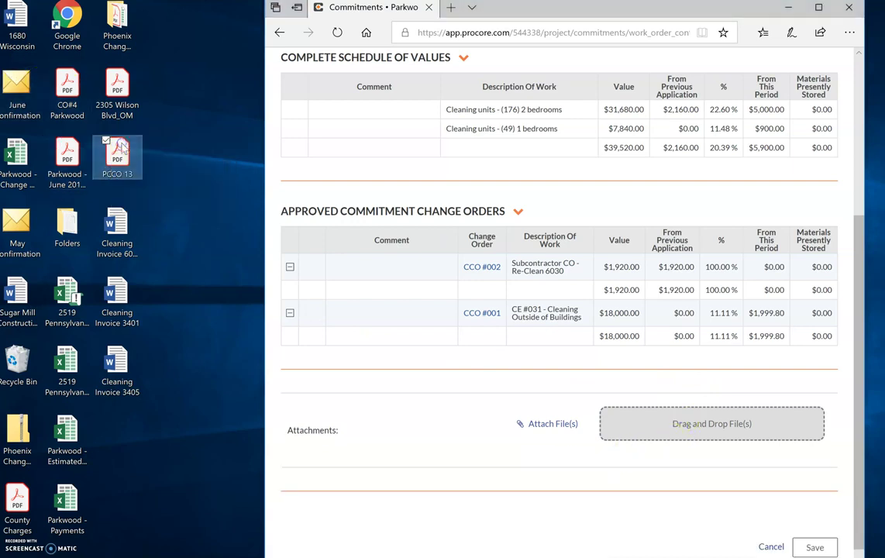
Step: Rename the PCCO 13 desktop file to 'Payment Application'
{"action": "right_click", "coordinate": [121, 147]}
{"action": "left_click", "coordinate": [112, 152]}
{"action": "right_click", "coordinate": [113, 153]}
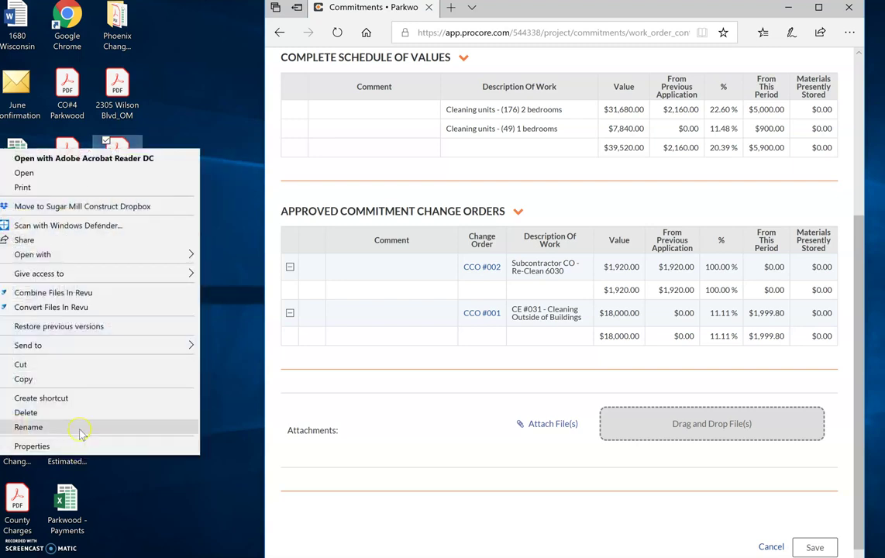
{"action": "left_click", "coordinate": [81, 426]}
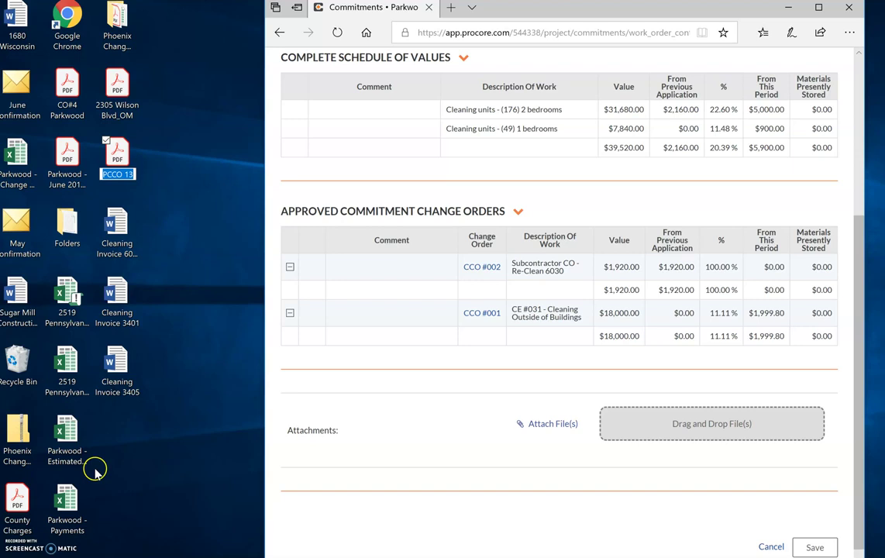
{"action": "type", "text": "Payment Application"}
{"action": "key", "text": "Return"}
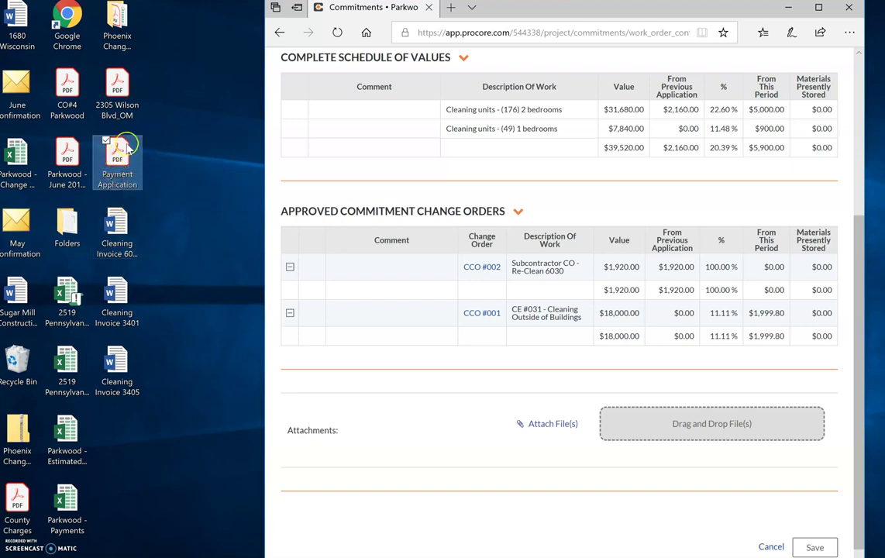
Step: Drag Payment Application.pdf into the invoice's Drag and Drop File(s) zone and maximize the browser
{"action": "left_click_drag", "start_coordinate": [113, 146], "coordinate": [720, 434]}
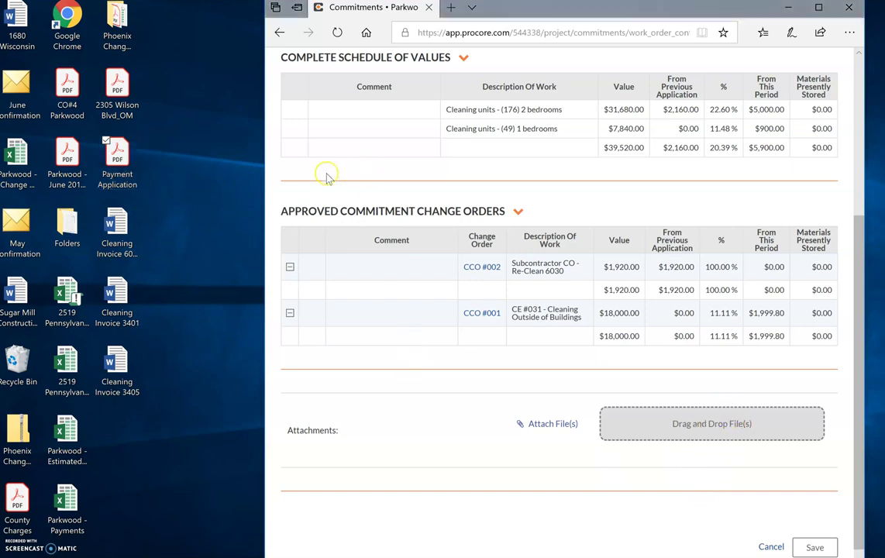
{"action": "left_click_drag", "start_coordinate": [116, 151], "coordinate": [723, 449]}
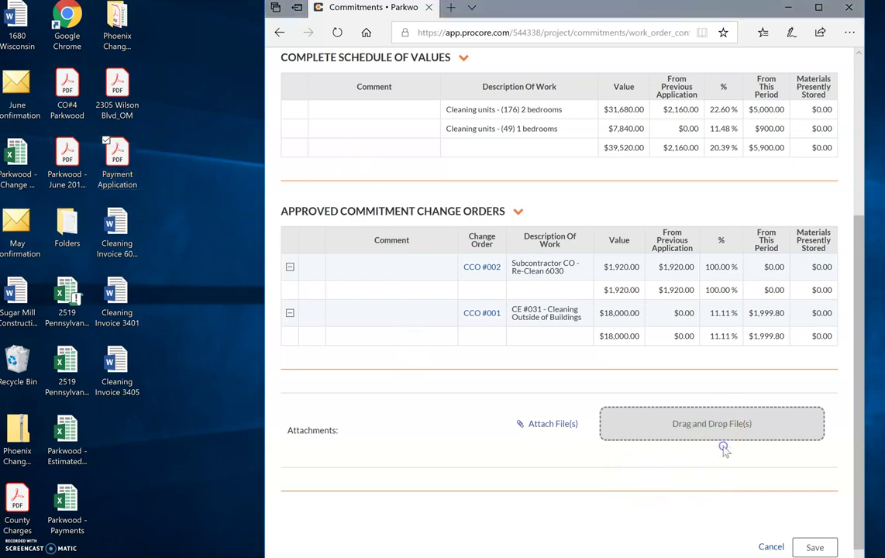
{"action": "double_click", "coordinate": [720, 11]}
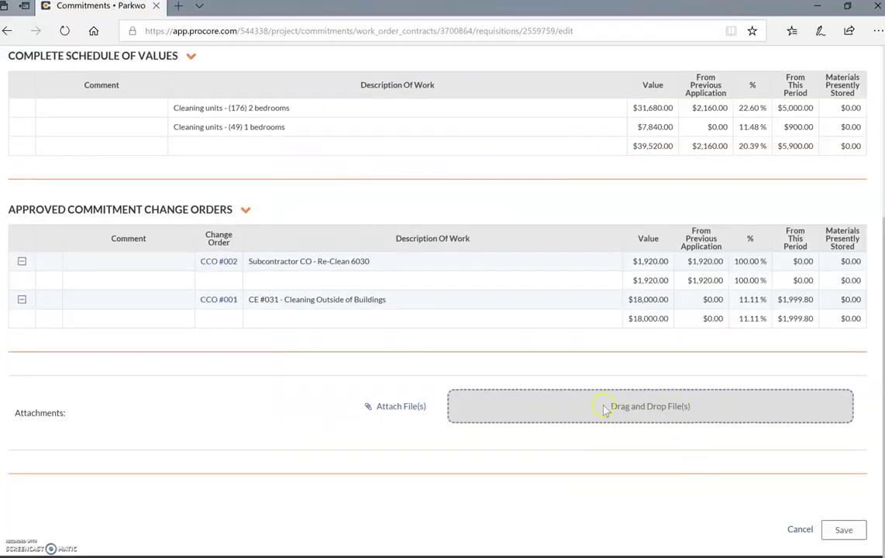
{"action": "double_click", "coordinate": [755, 7]}
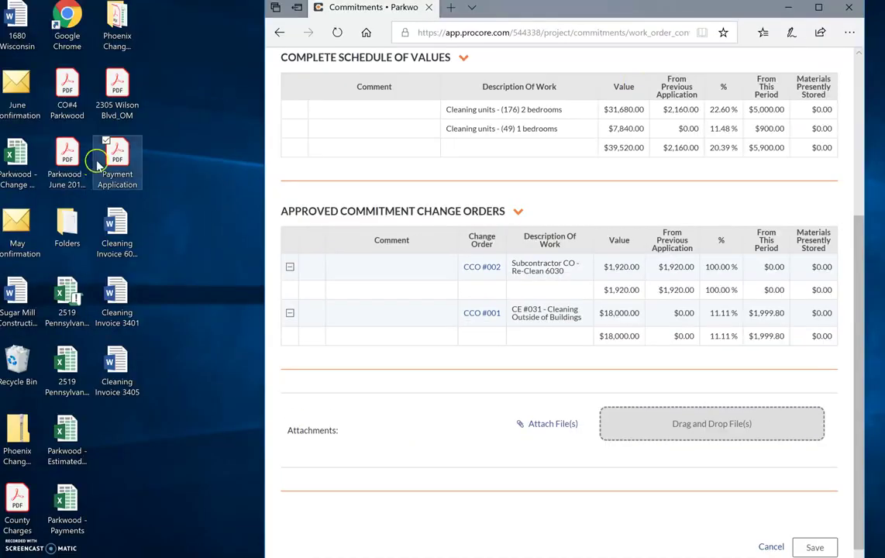
{"action": "left_click_drag", "start_coordinate": [104, 156], "coordinate": [709, 427]}
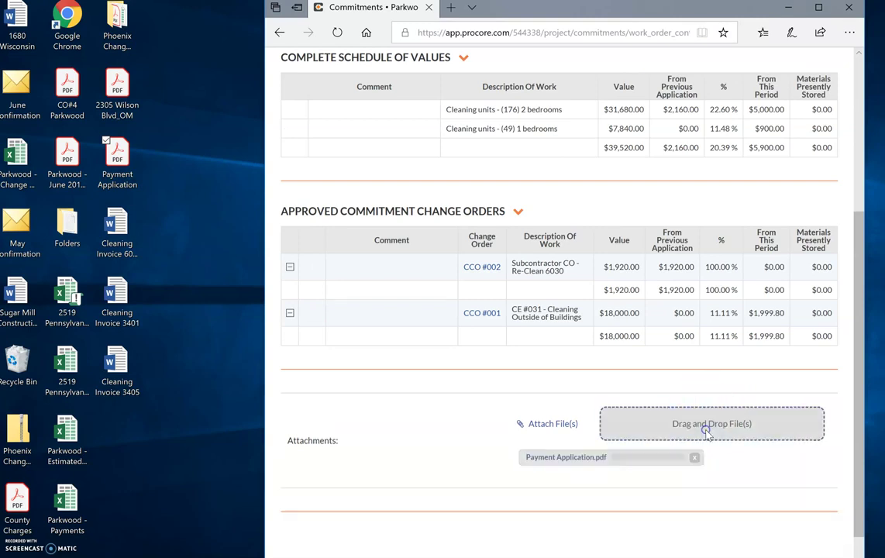
{"action": "double_click", "coordinate": [701, 8]}
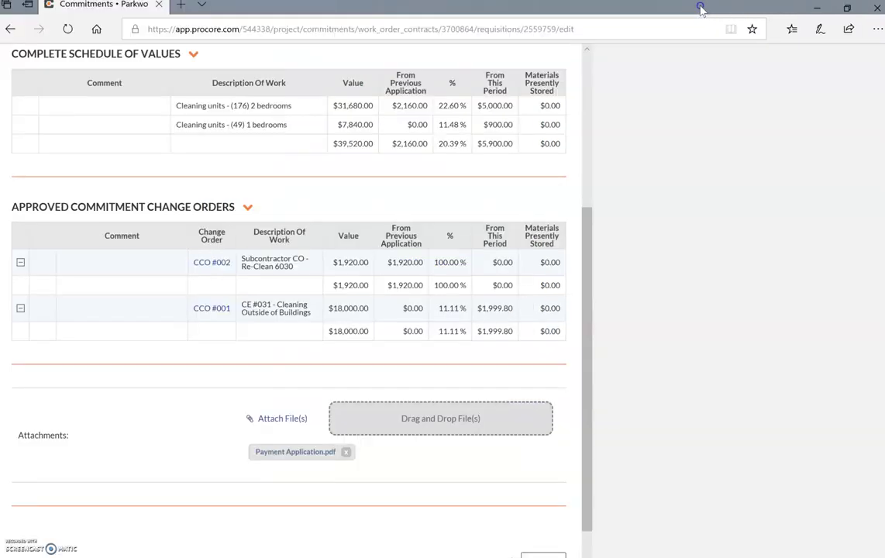
Step: Save invoice #2, then review line items: $59,440.00 scheduled, $4,080.00 previous, $7,899.80 this period
{"action": "left_click", "coordinate": [834, 552]}
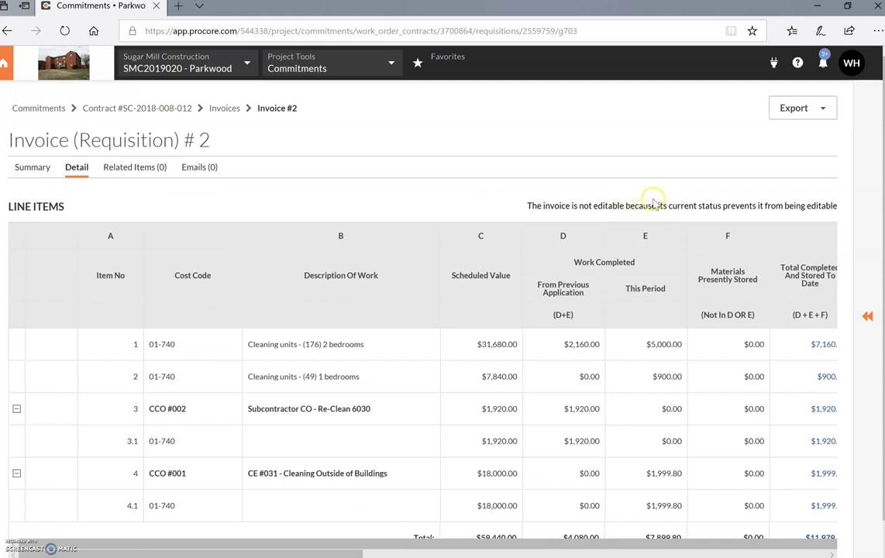
{"action": "left_click", "coordinate": [868, 316]}
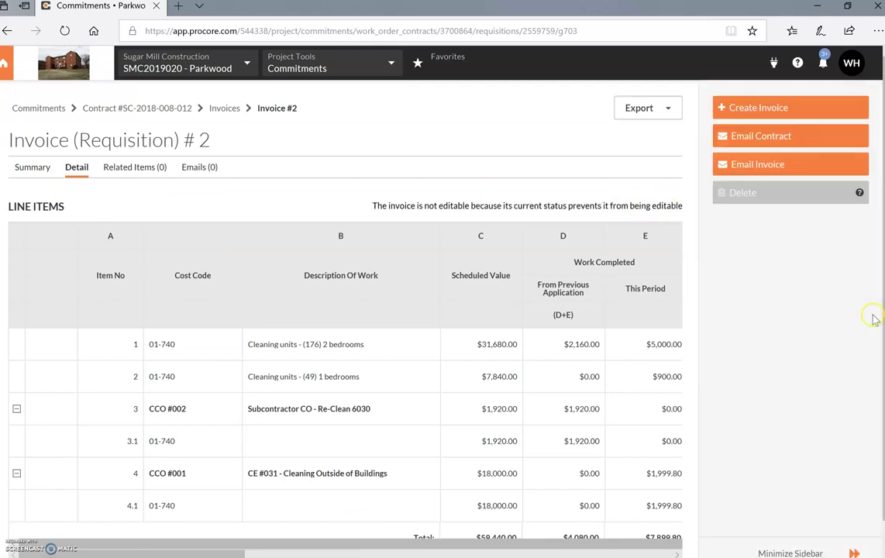
{"action": "left_click", "coordinate": [771, 550]}
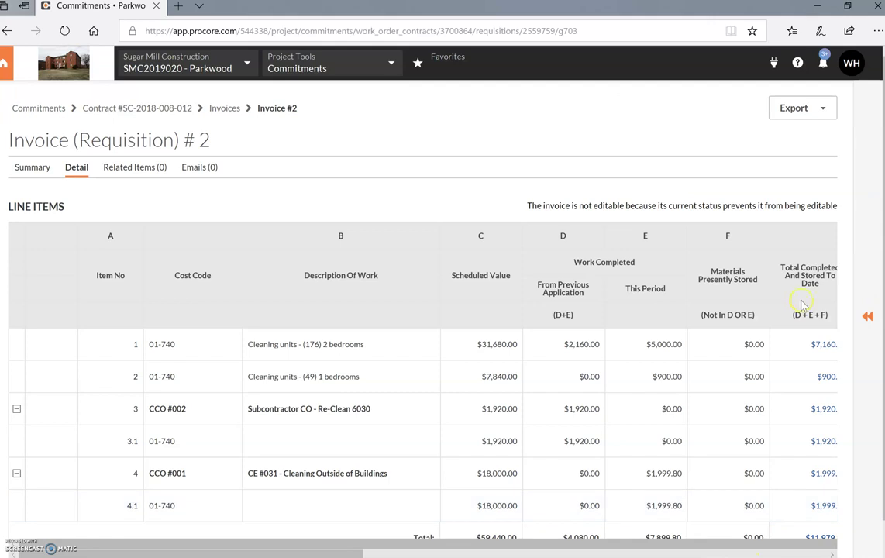